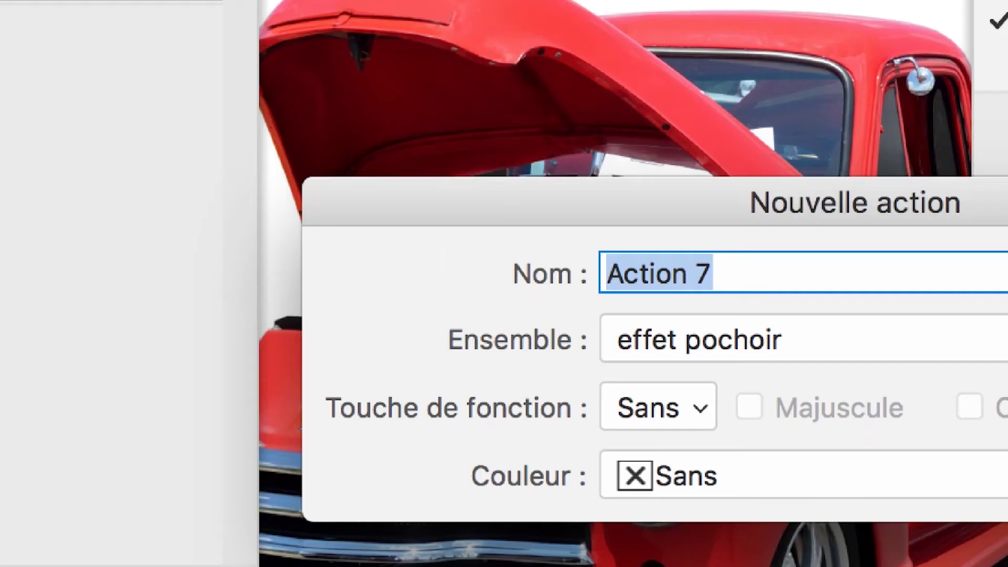
Name the new action "effet pochoir version 1" in the "effet pochoir" set and start recording it.
text(effet seiu)
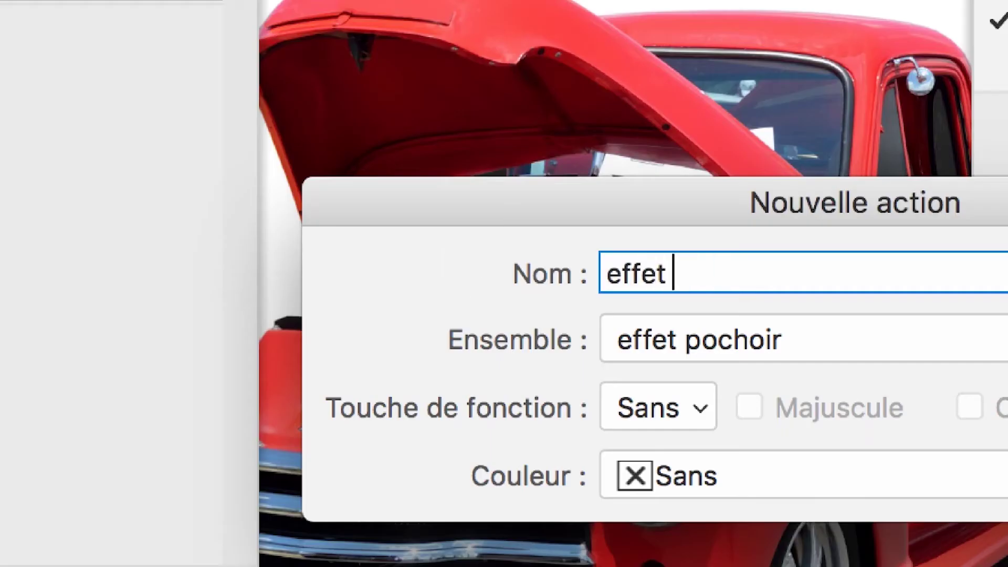
key(BackSpace)
key(BackSpace)
text(ui)
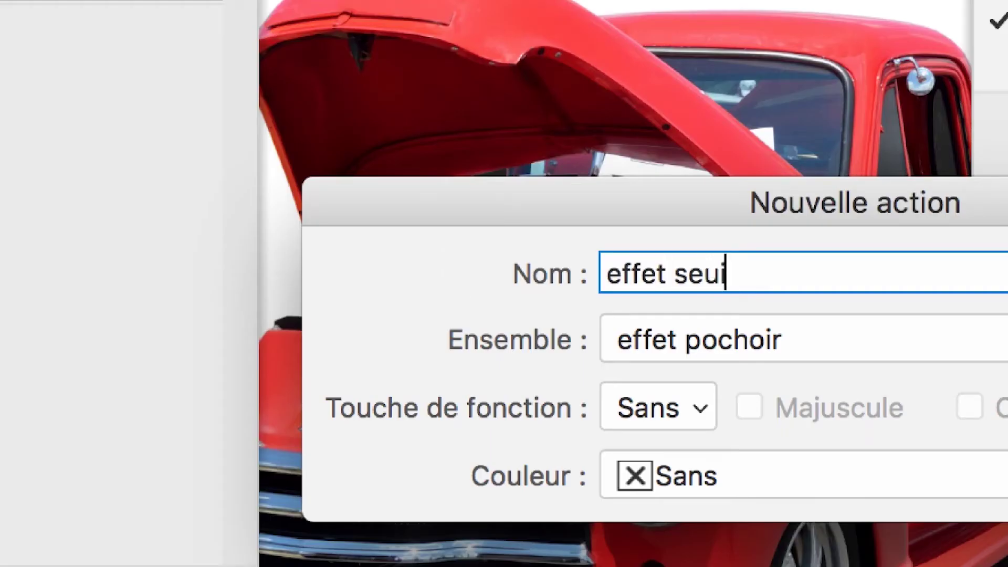
text(l version )
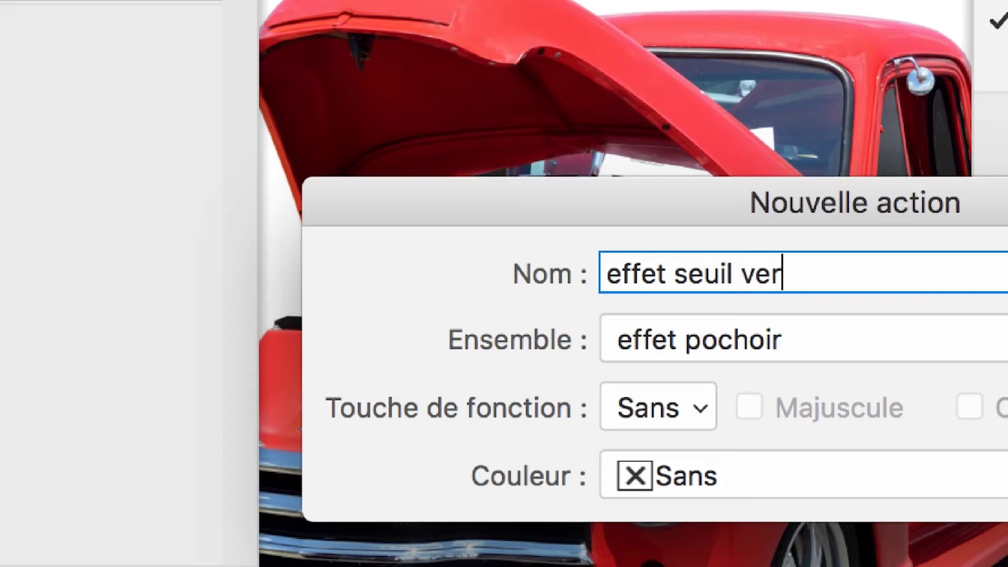
text(1)
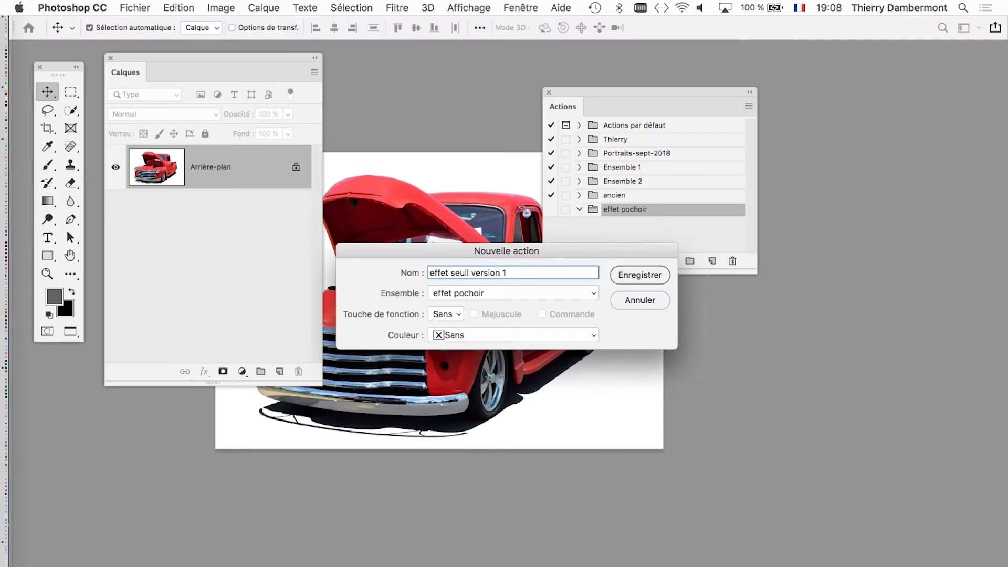
drag(507, 250, 745, 307)
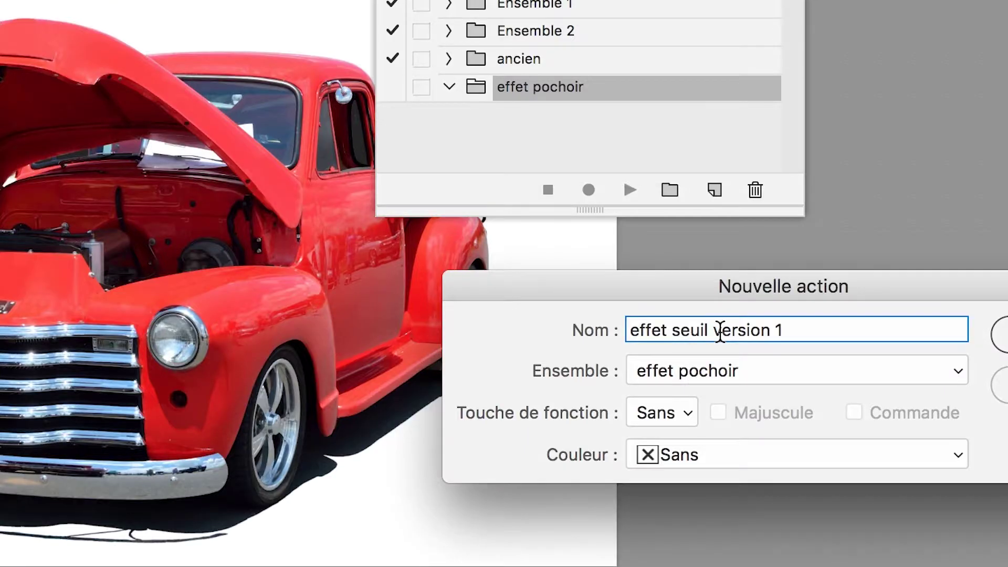
double_click(677, 331)
text(pochoir)
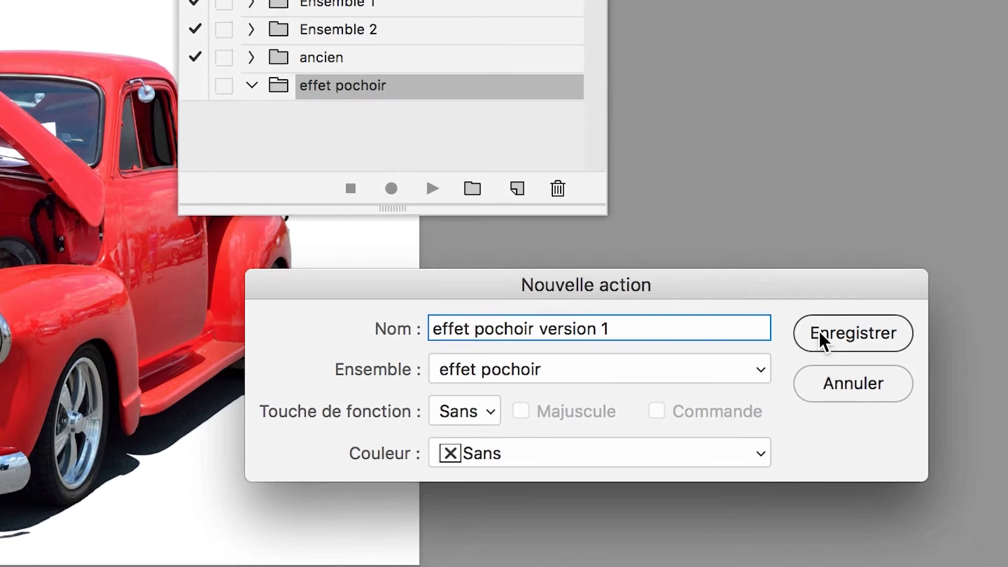
click(837, 328)
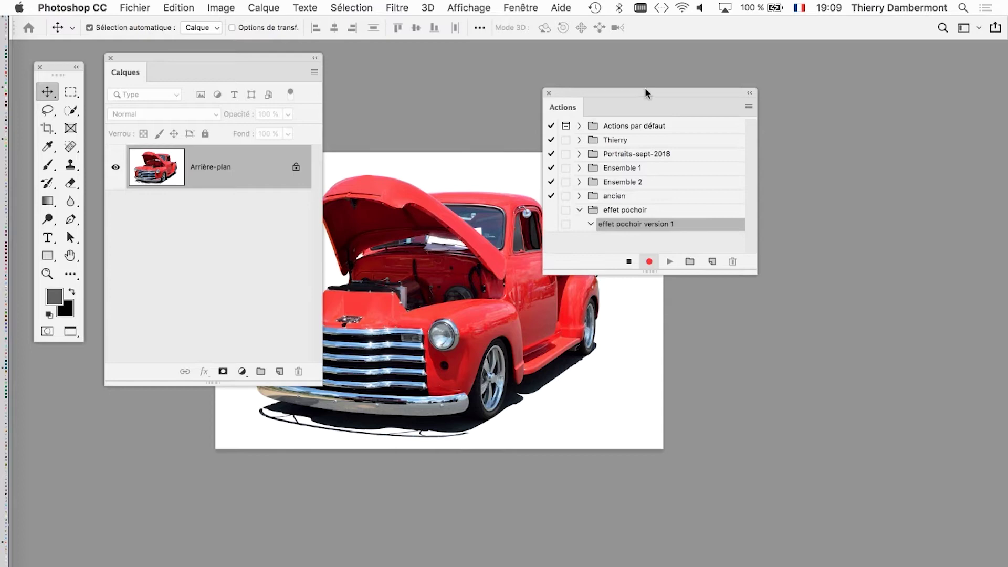
Rearrange the Actions and Calques panels on opposite sides of the truck image and slightly resize the Calques panel.
drag(651, 43, 135, 405)
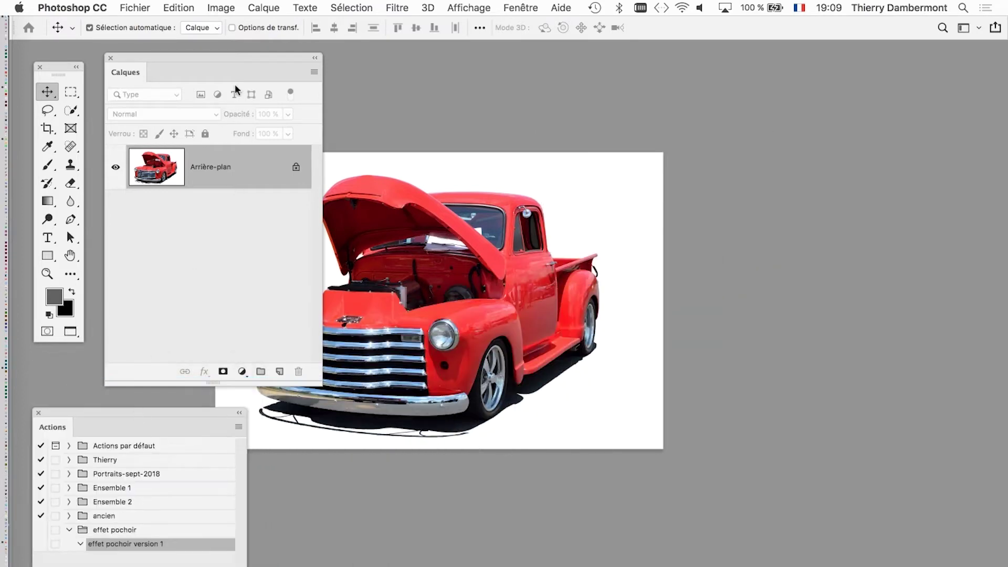
drag(212, 58, 766, 78)
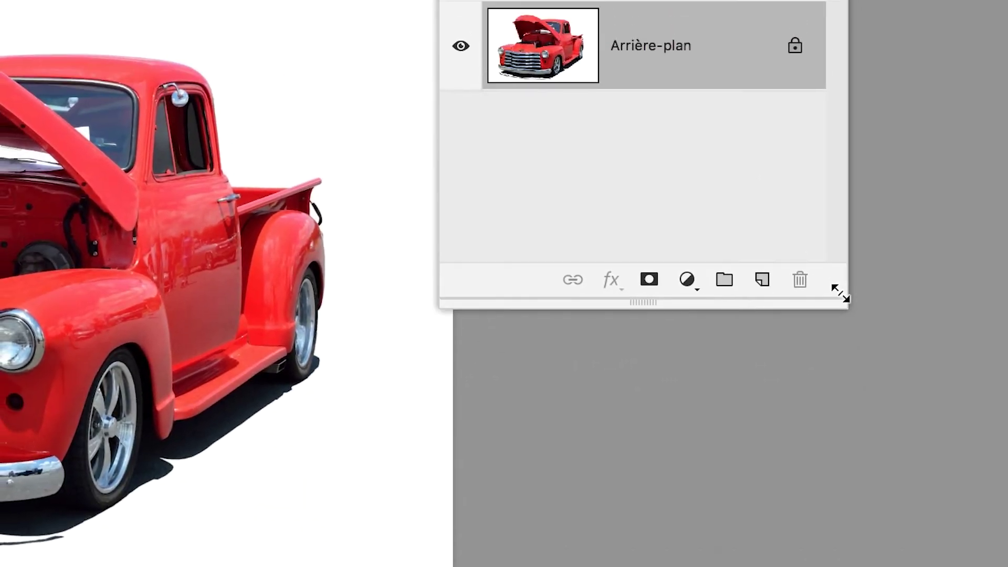
drag(840, 293, 840, 285)
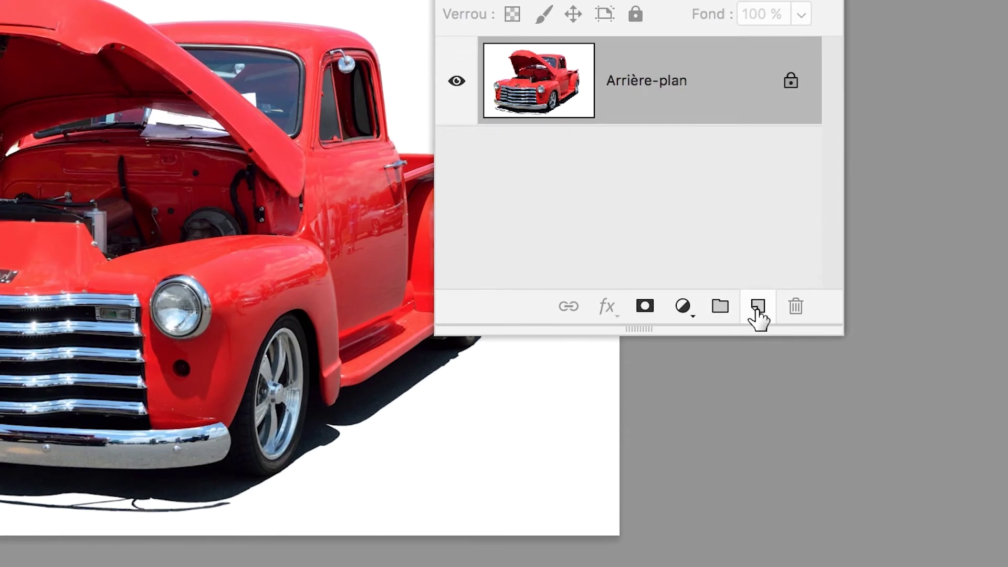
Create a new empty layer above the background and inspect the layer-creation step recorded in the action.
click(758, 307)
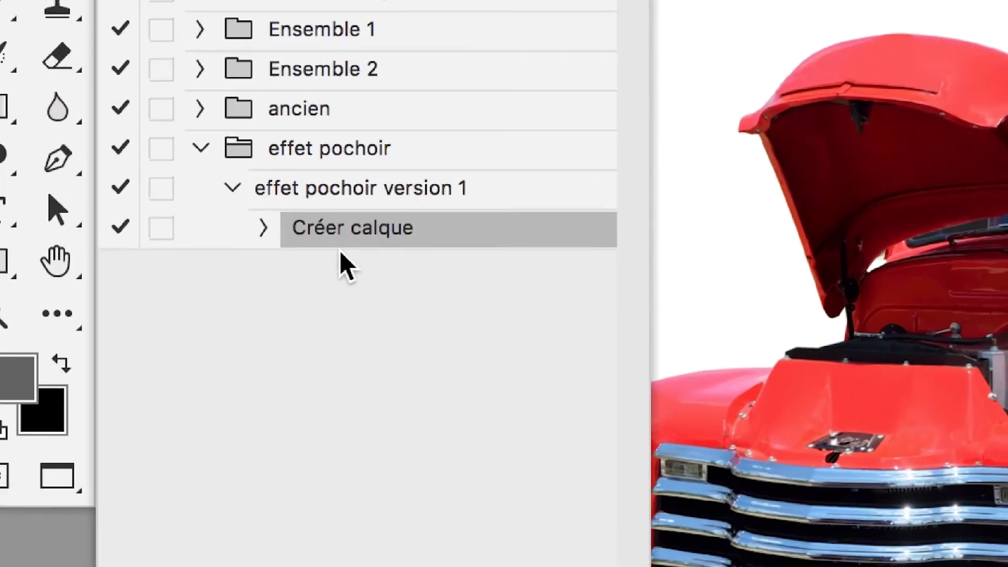
click(265, 229)
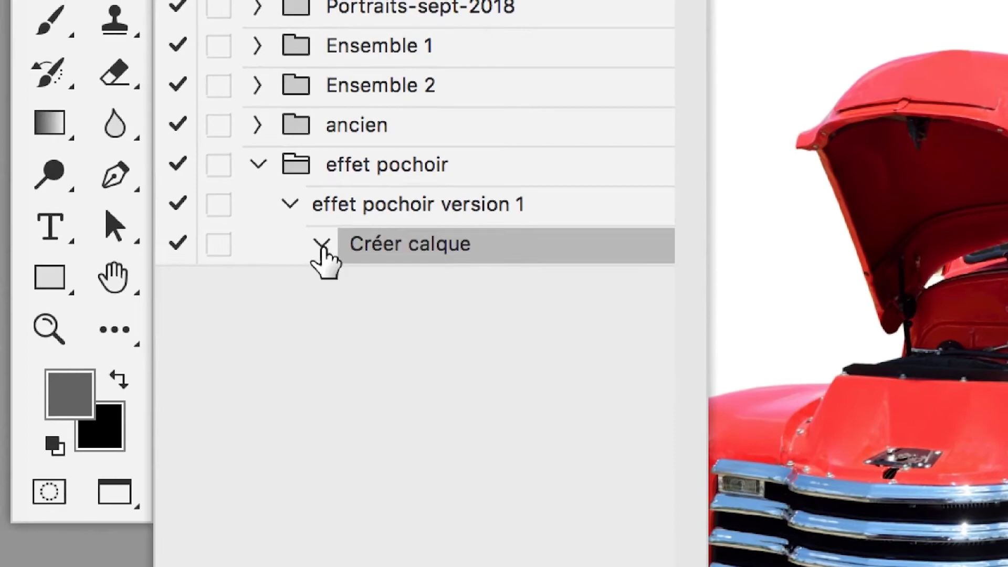
click(322, 242)
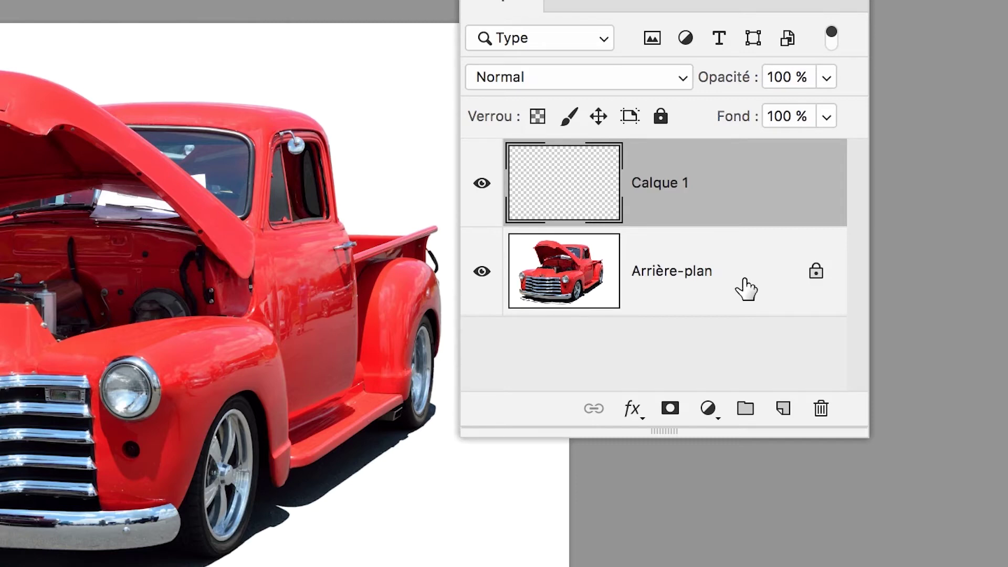
Convert the Arrière-plan background into a regular layer named Calque 0 and inspect the recorded conversion settings.
click(744, 277)
double_click(745, 277)
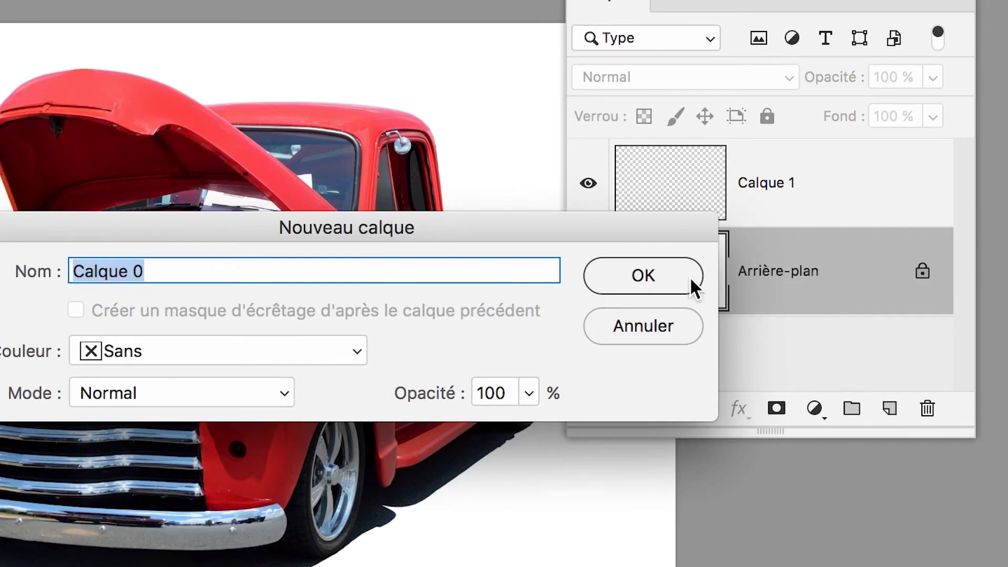
click(689, 276)
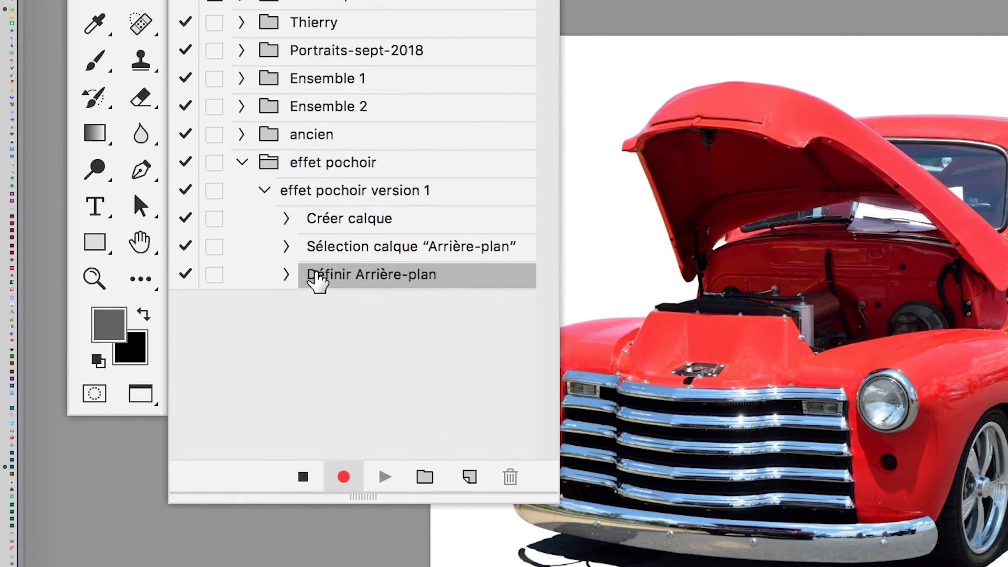
click(287, 274)
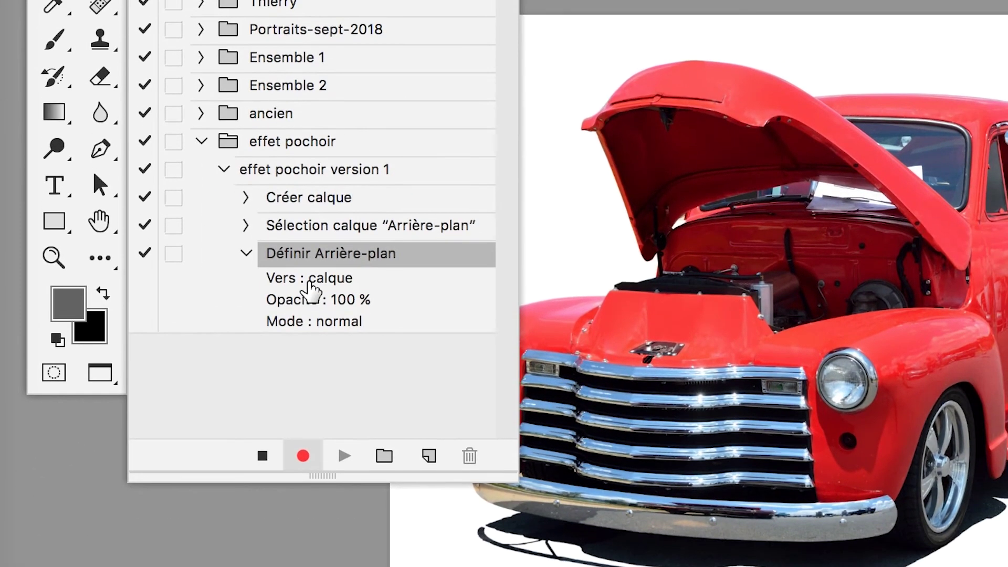
click(310, 258)
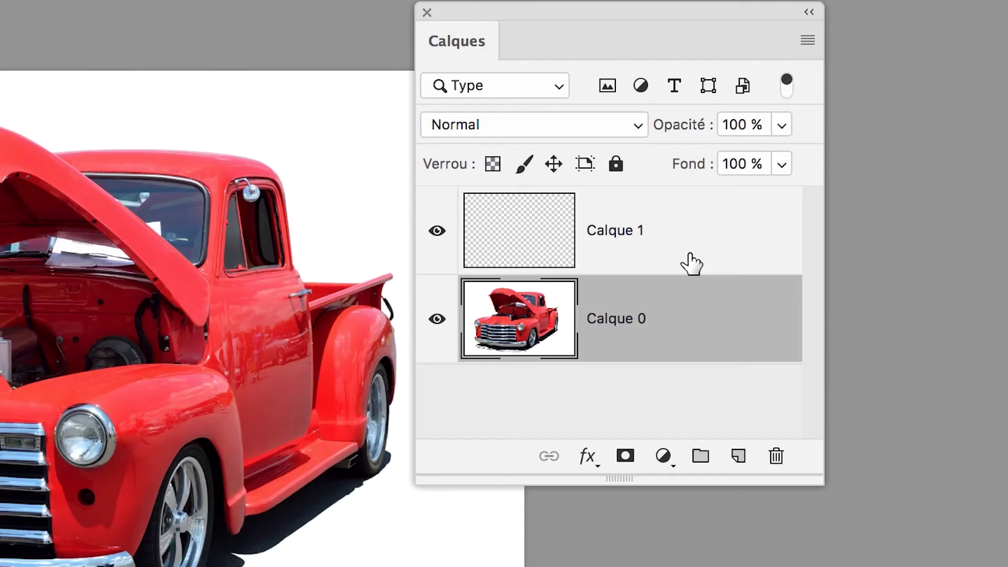
Convert Calque 1 and Calque 0 together into a smart object and stop recording the action.
shift+click(691, 263)
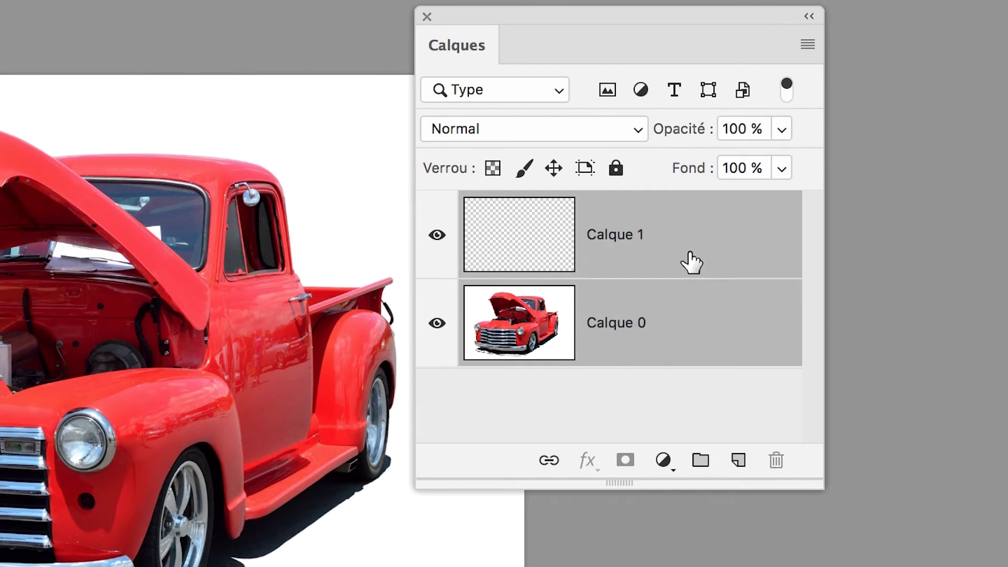
right_click(690, 248)
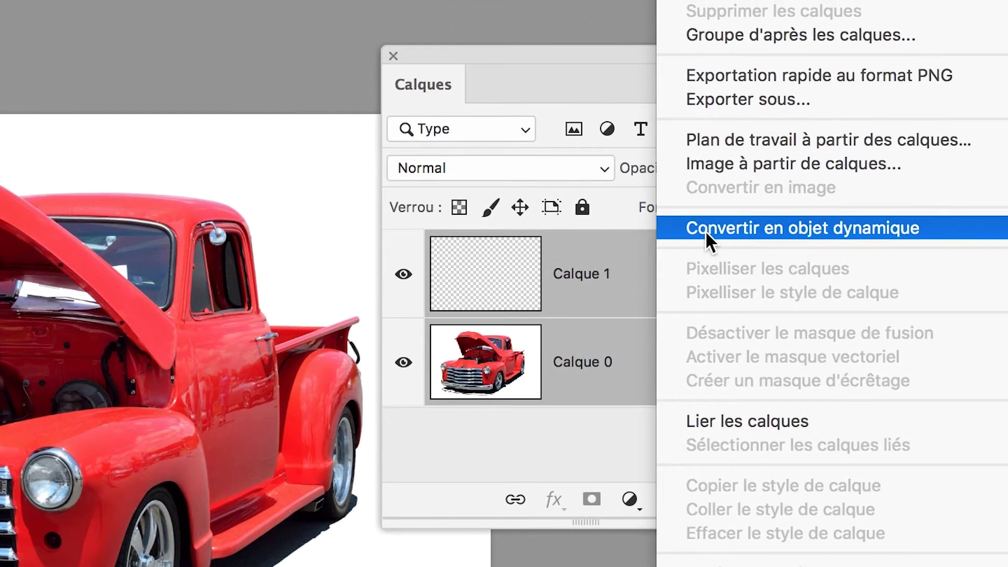
click(704, 231)
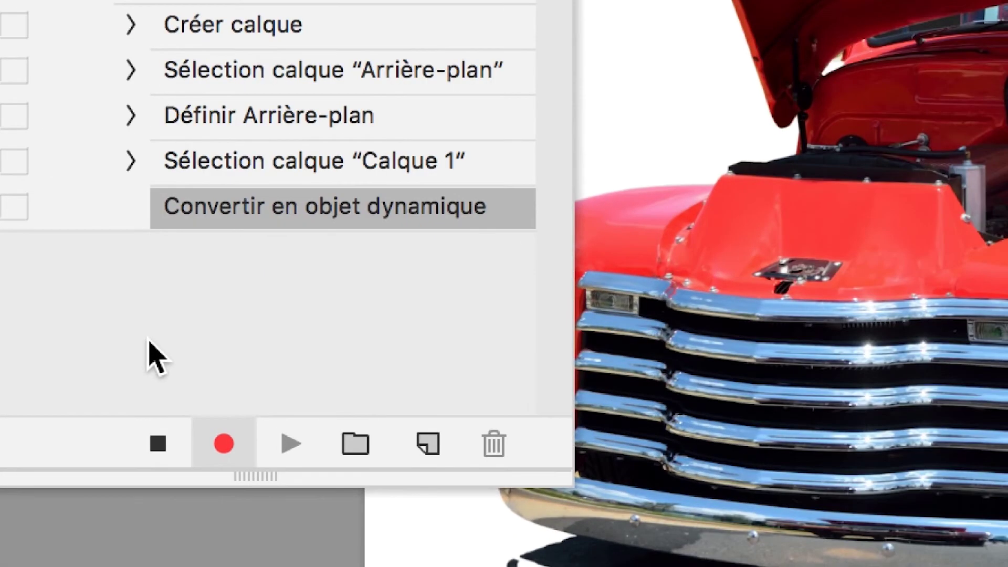
click(157, 444)
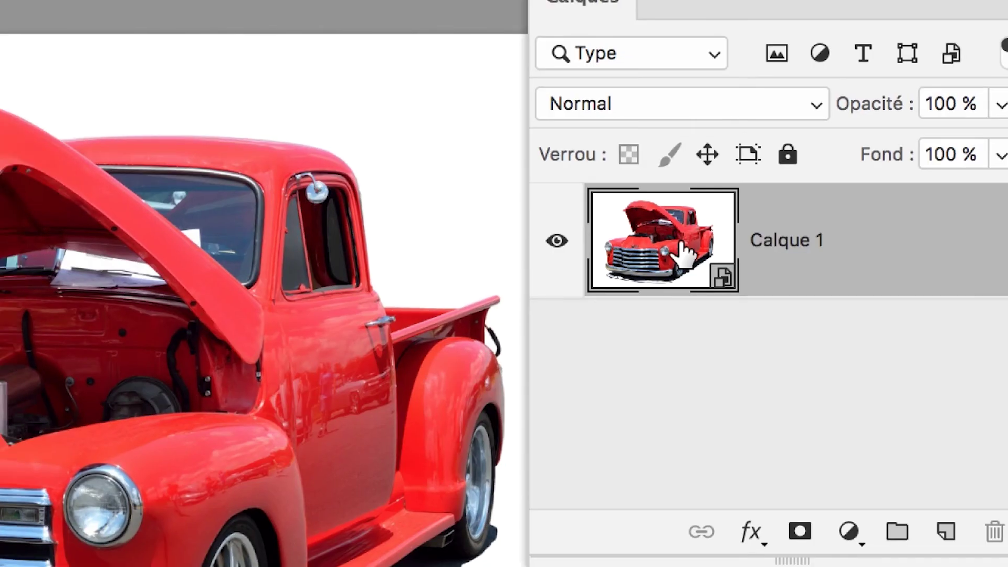
Open the smart object's contents to examine the layers inside, and close them to return to the main document.
double_click(659, 221)
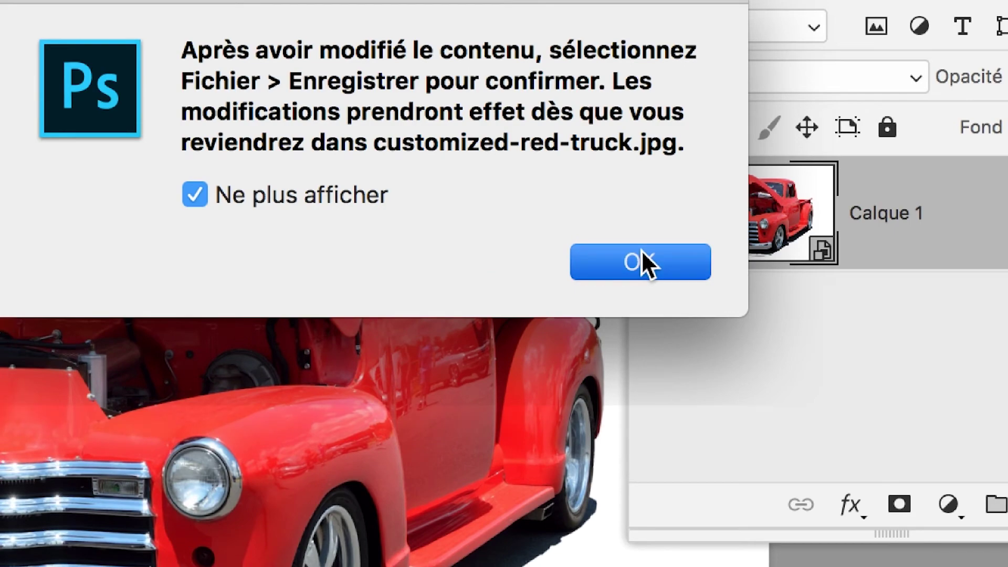
click(561, 289)
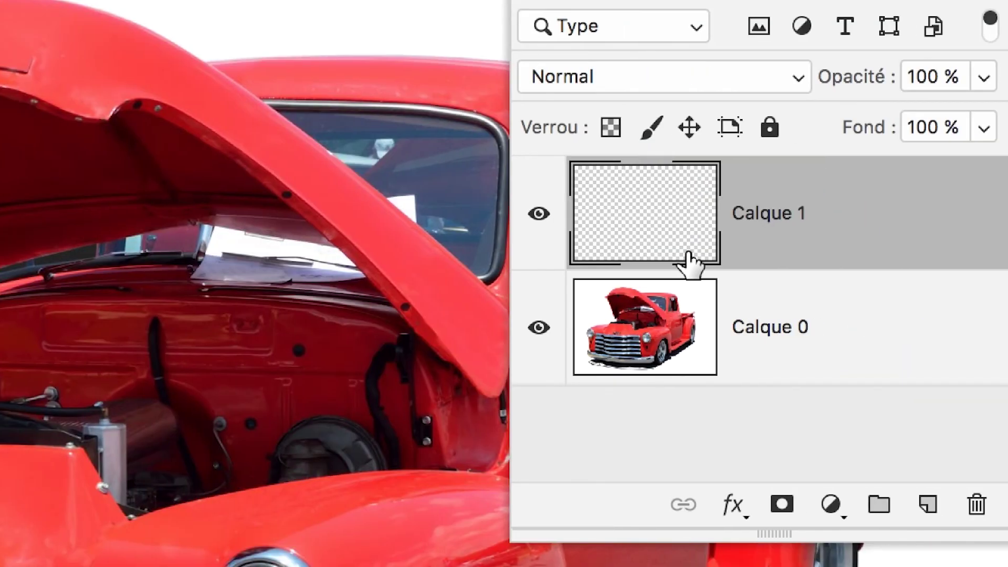
mouse_move(690, 261)
mouse_down()
mouse_move(772, 231)
mouse_move(792, 299)
mouse_move(718, 266)
mouse_move(694, 241)
mouse_move(661, 242)
mouse_move(677, 252)
mouse_up()
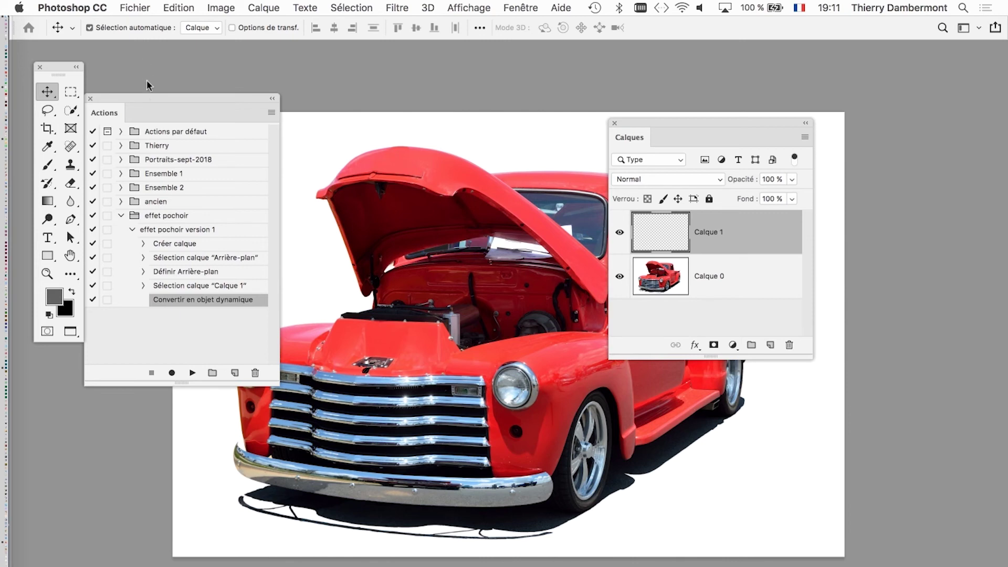
click(135, 7)
click(152, 101)
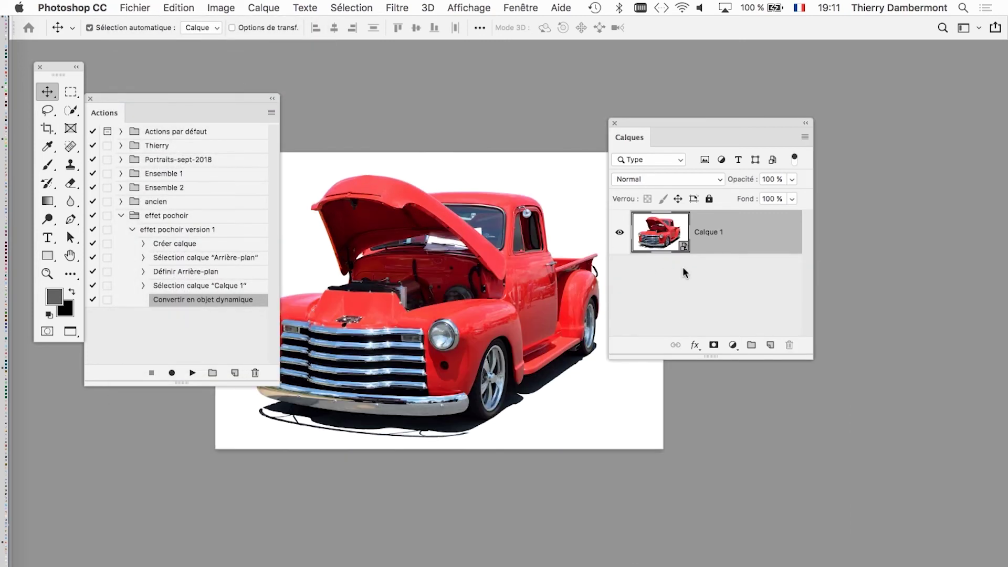
key(super)
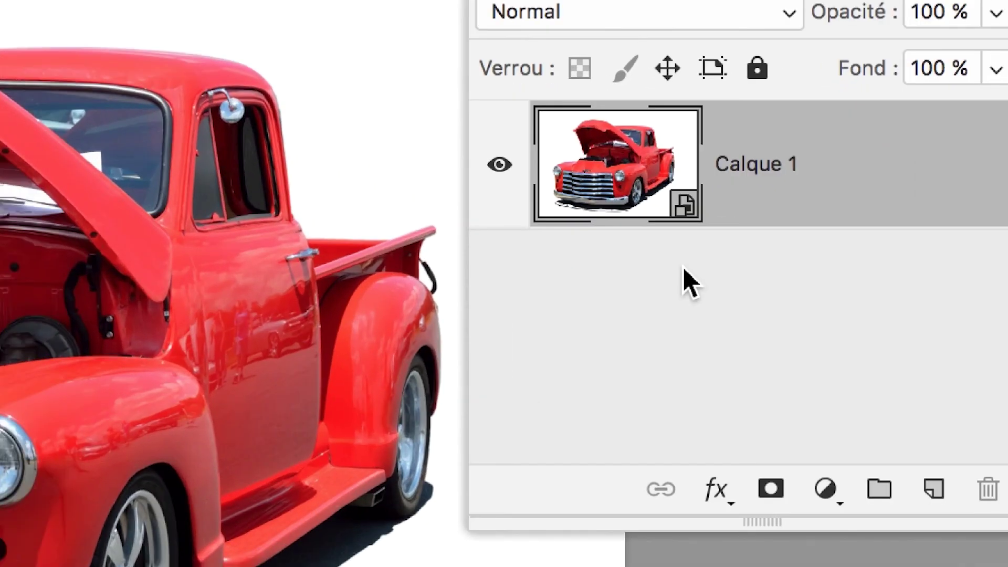